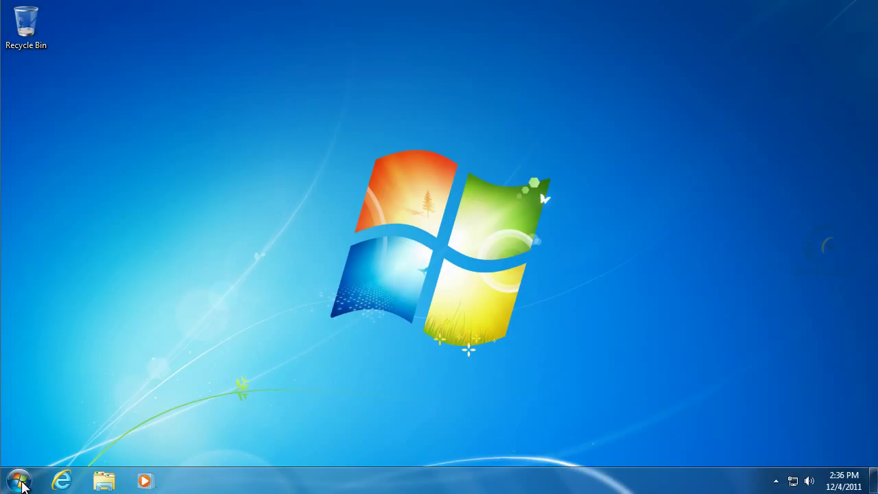
- Launch Disk Defragmenter from Start > All Programs > Accessories > System Tools
click(20, 482)
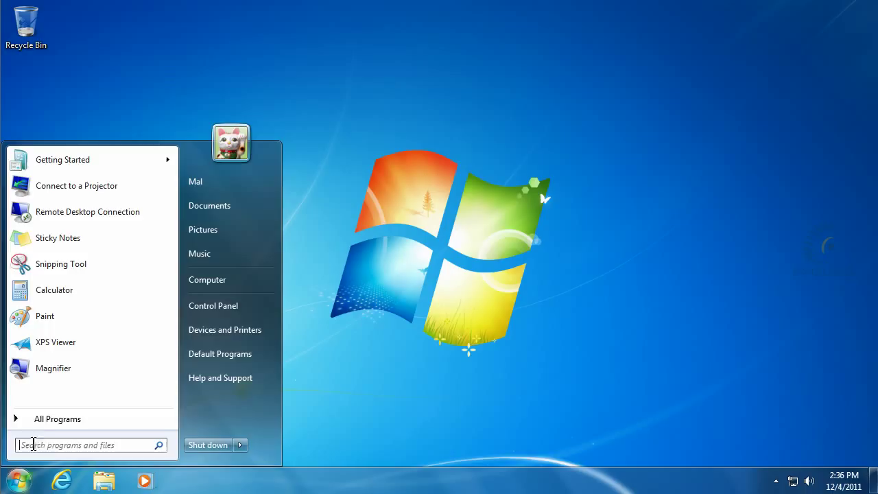
click(49, 420)
click(72, 273)
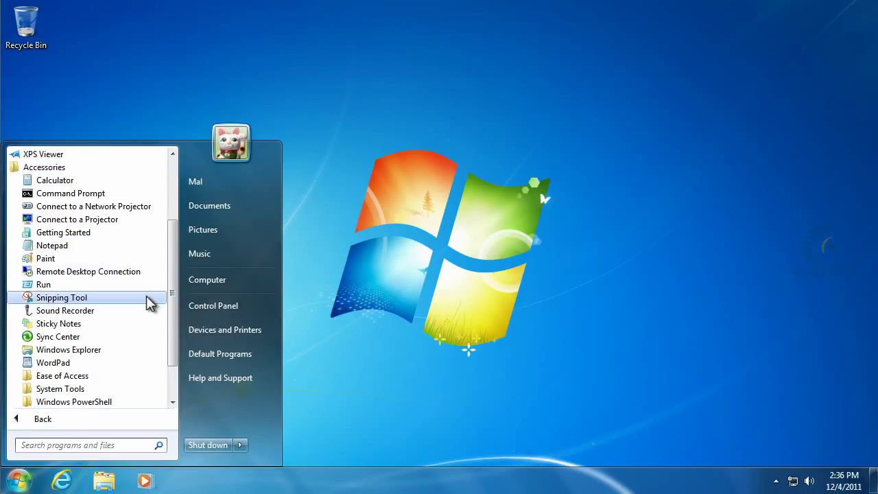
scroll(103, 300, down, 1)
click(85, 354)
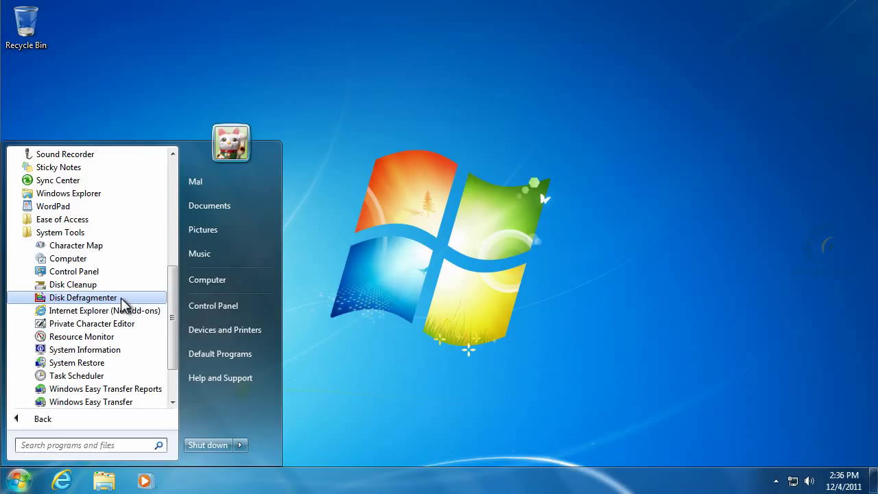
click(124, 302)
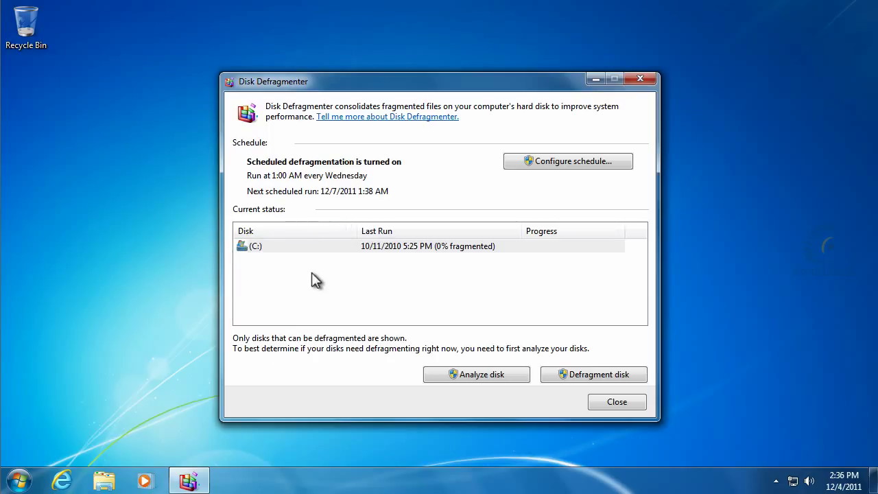
- Defragment drive C:, leaving it at last run 12/4/2011 2:36 PM, 9% fragmented
click(284, 245)
click(583, 377)
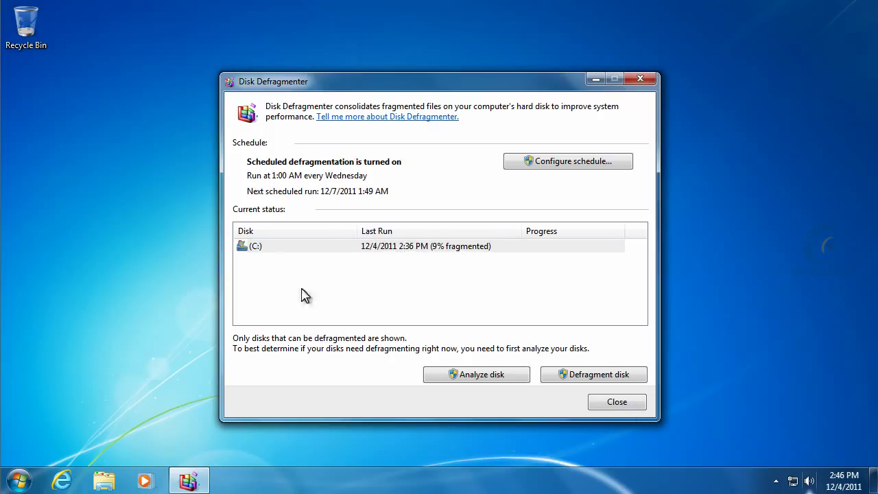
- Close Disk Defragmenter, search 'my defrag' in Internet Explorer, and dismiss the crash message
click(616, 403)
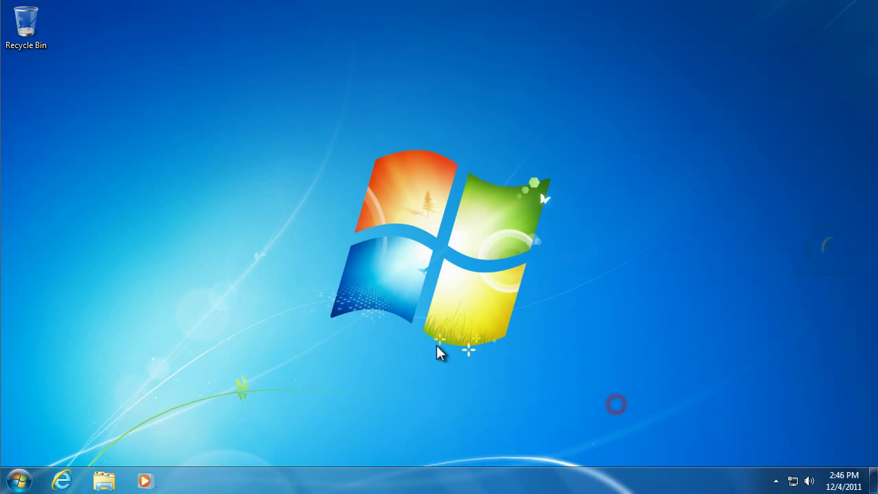
click(65, 482)
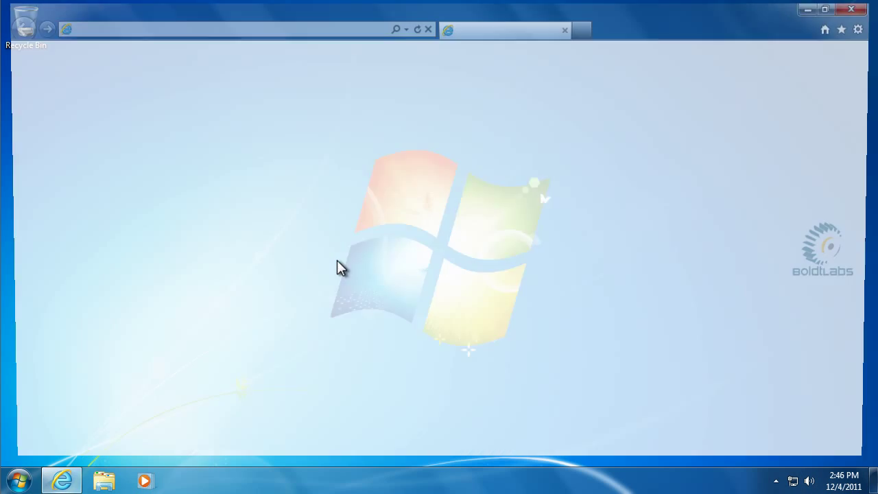
click(177, 26)
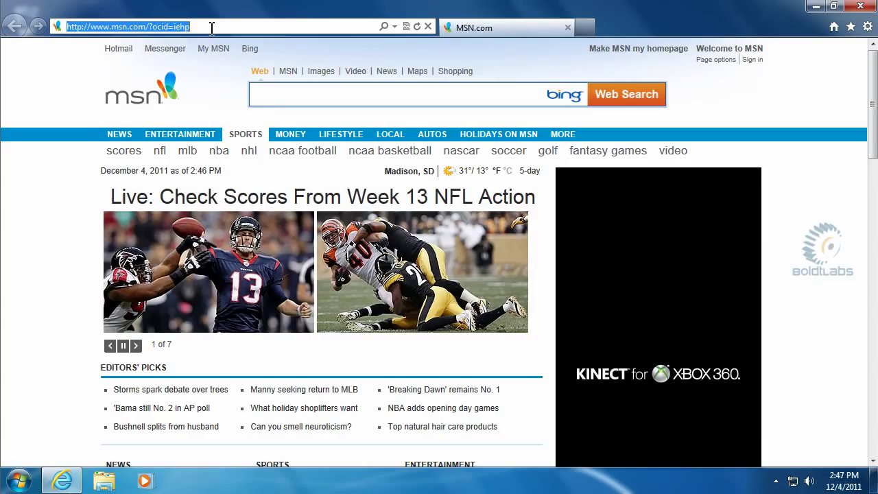
text(my defrag)
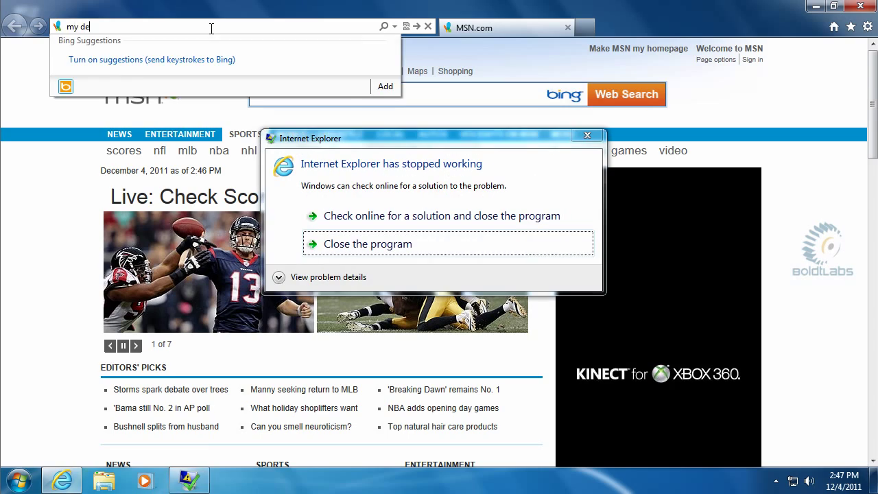
key(Return)
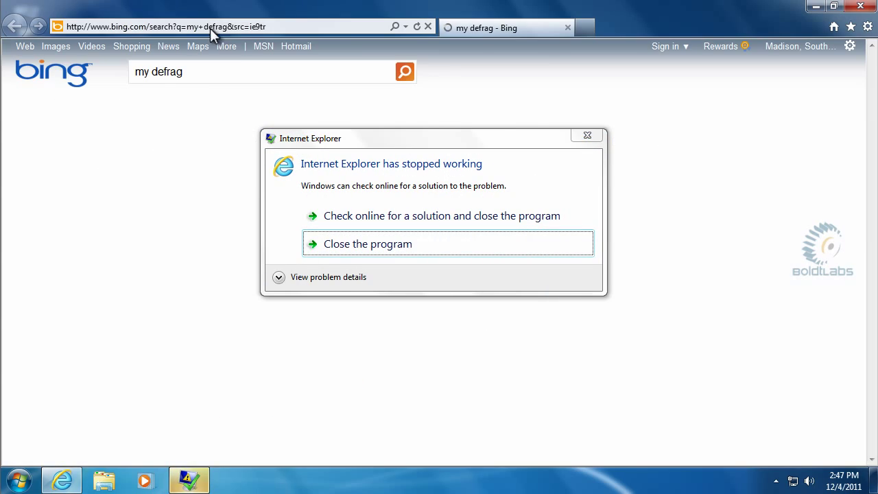
click(589, 139)
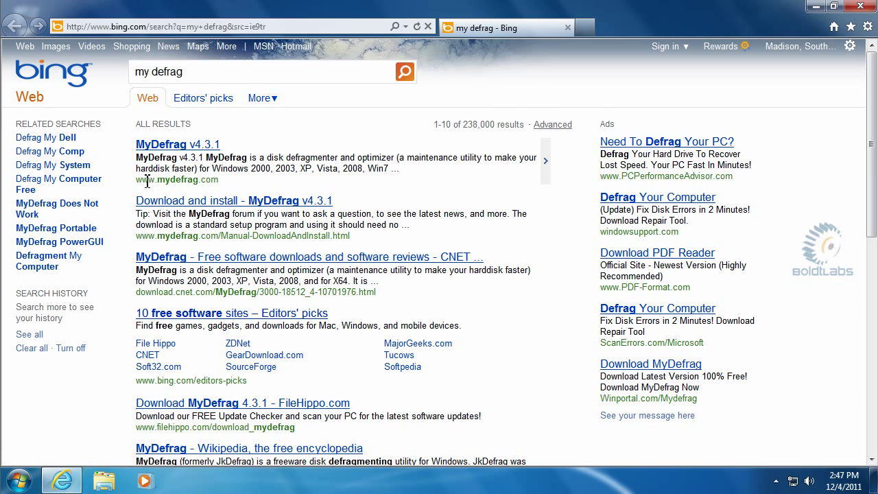
- Save MyDefrag-v4.3.1.exe from the mydefrag.com download page to the Desktop
click(177, 144)
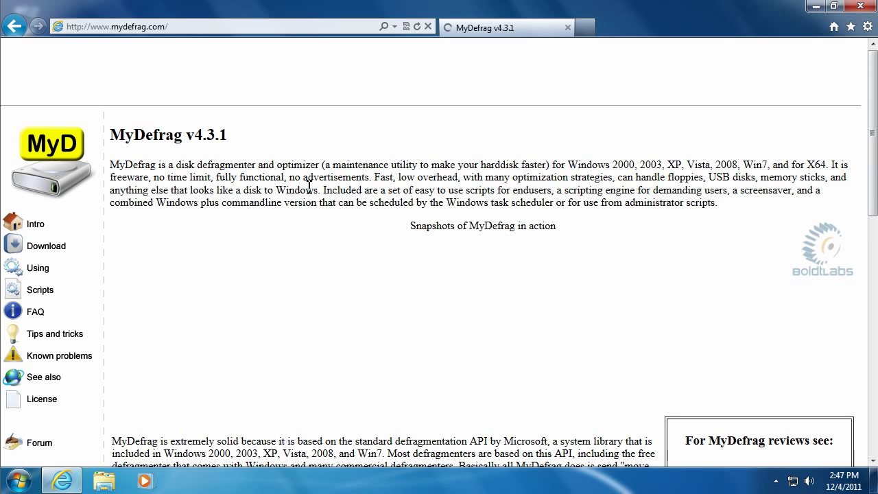
click(53, 246)
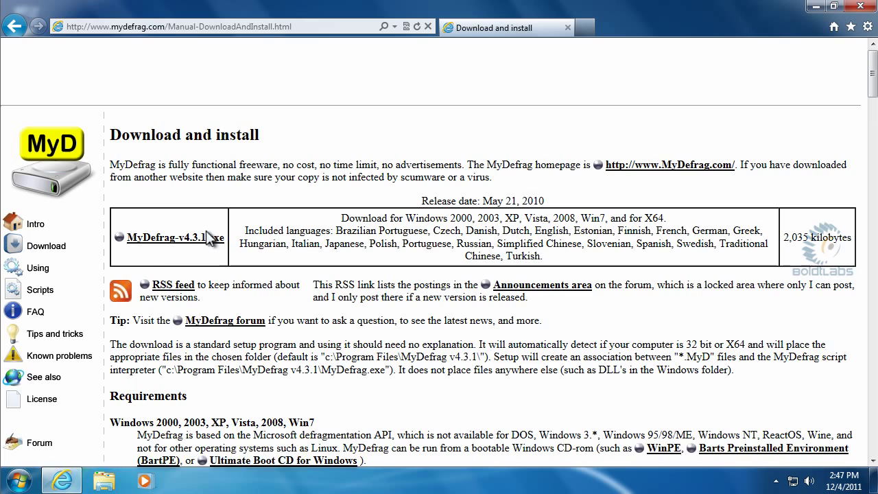
click(167, 238)
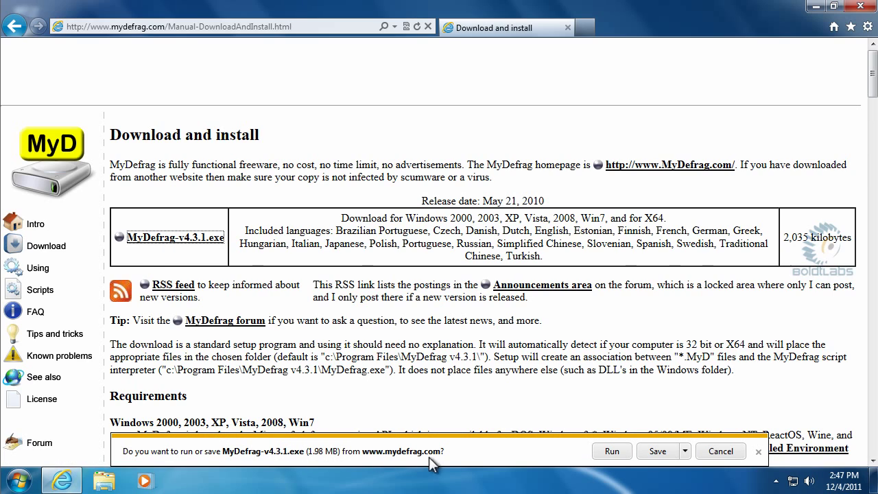
click(685, 452)
click(724, 435)
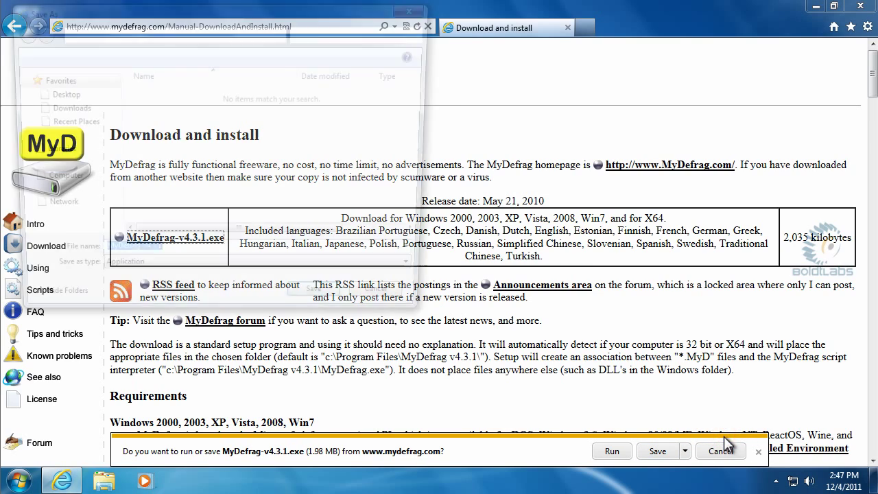
click(57, 94)
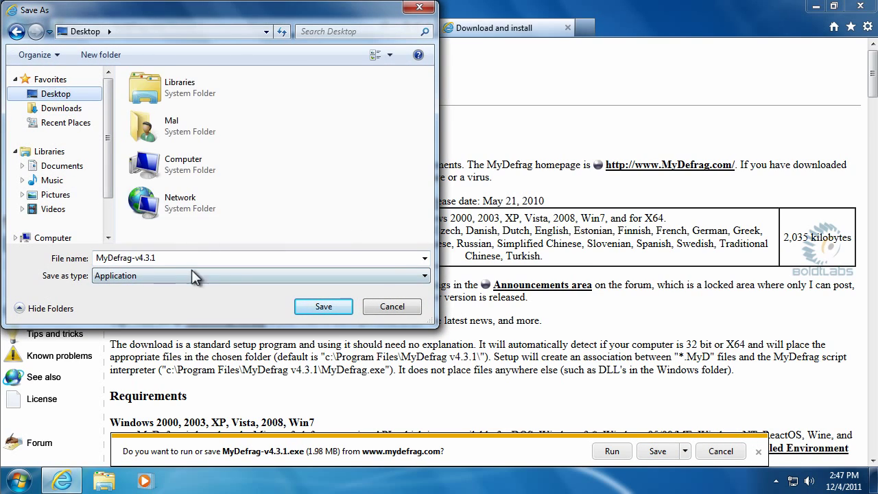
click(315, 306)
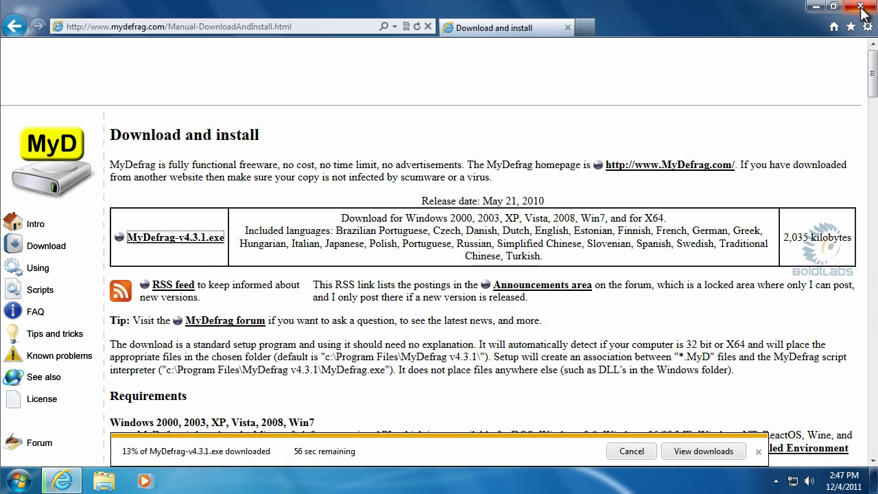
- Close Internet Explorer and launch the downloaded MyDefrag installer with administrator rights
click(859, 7)
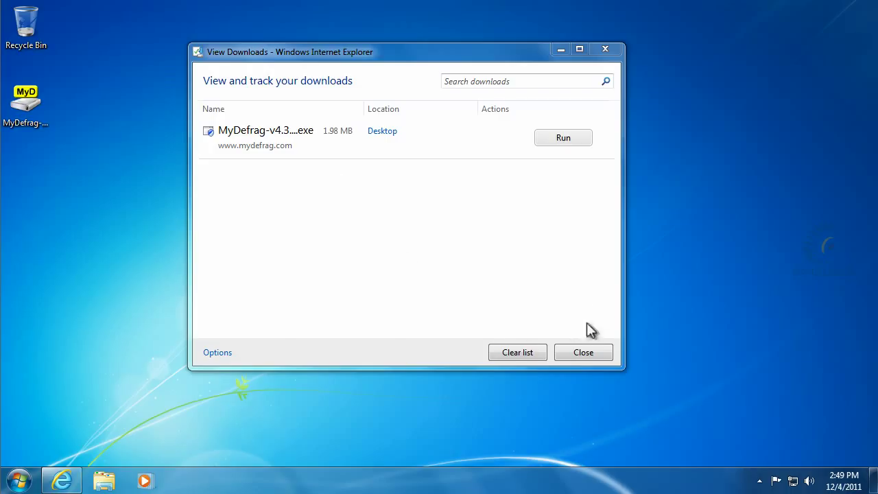
click(607, 50)
click(47, 126)
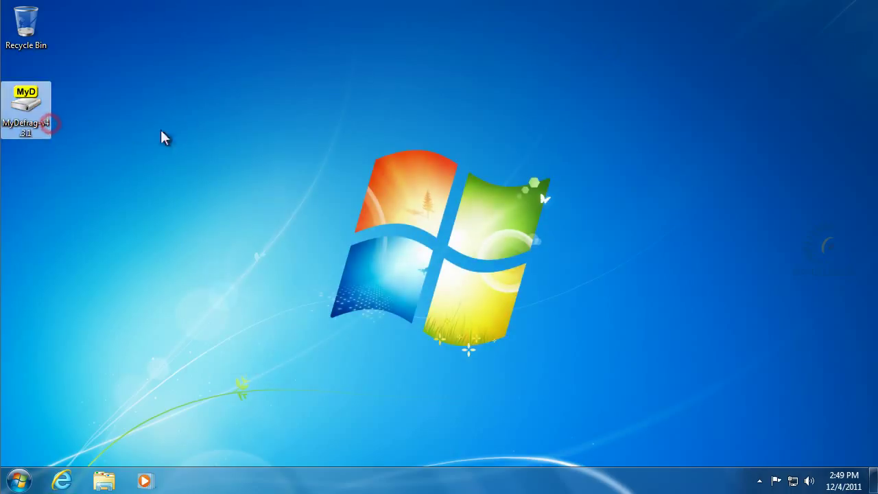
double_click(22, 112)
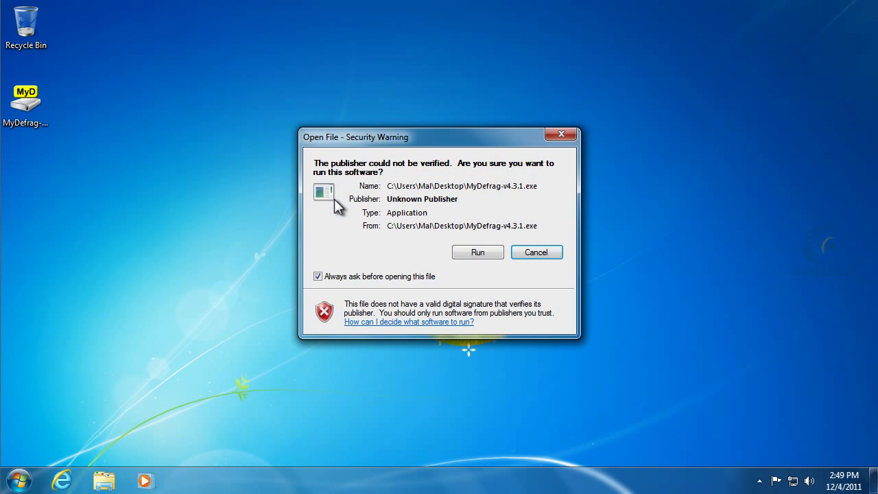
click(470, 254)
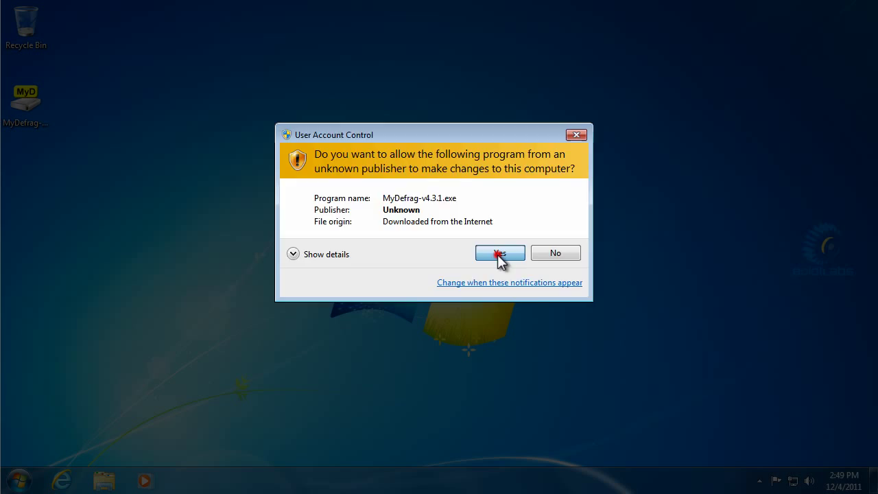
click(500, 253)
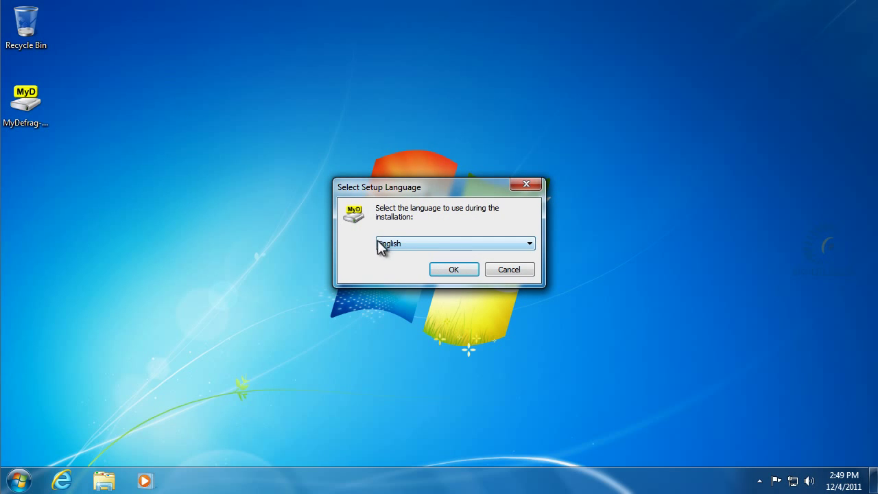
- Install MyDefrag in English, accepting the licence and keeping all default settings
click(453, 269)
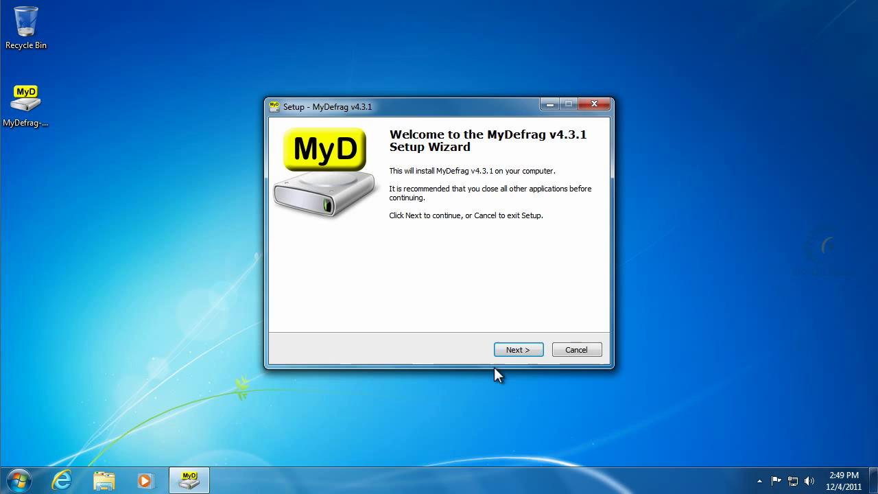
click(516, 352)
click(350, 308)
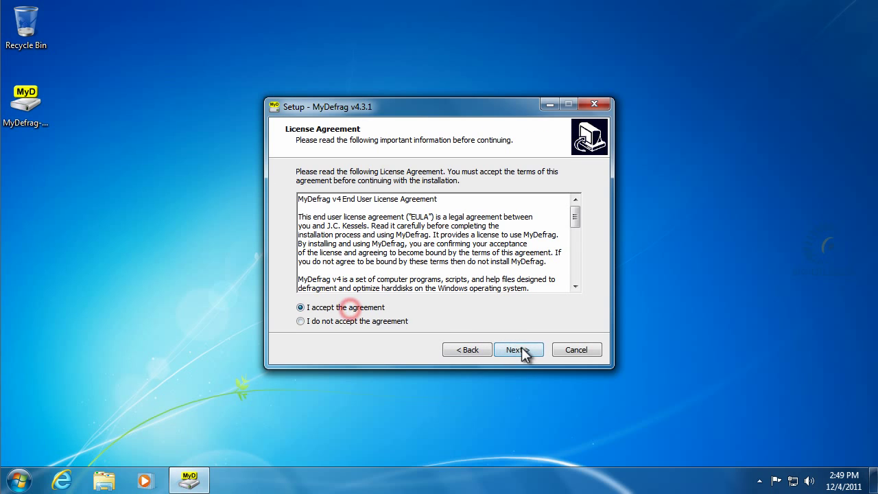
click(520, 349)
click(522, 349)
click(521, 349)
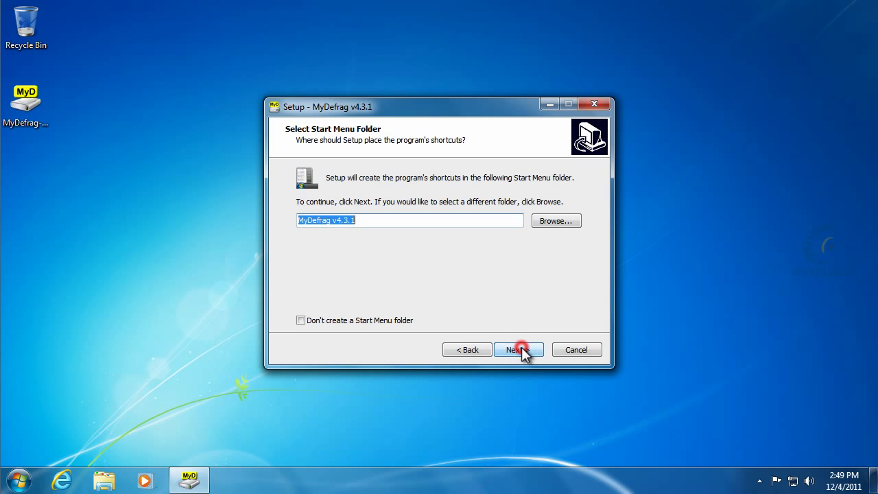
click(521, 349)
click(521, 349)
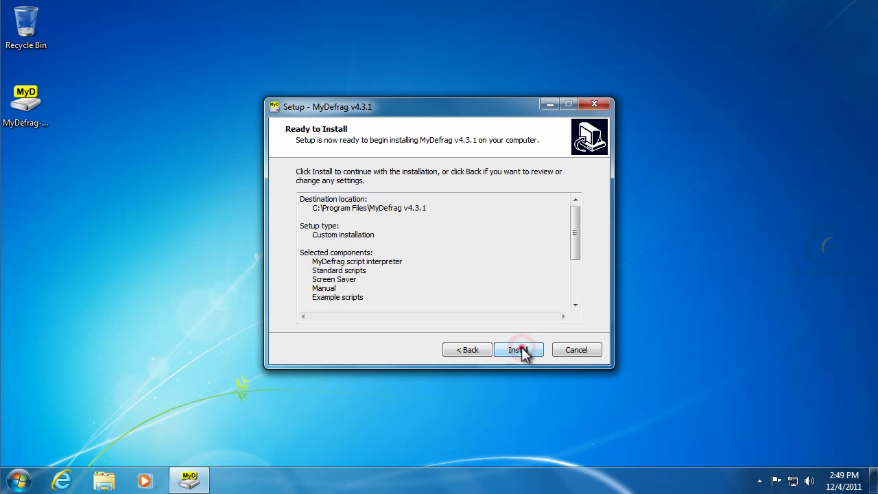
click(519, 350)
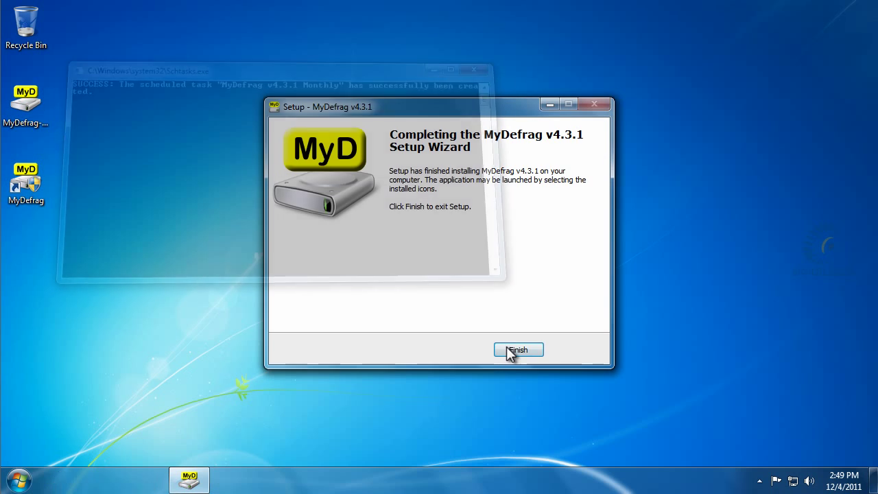
click(509, 352)
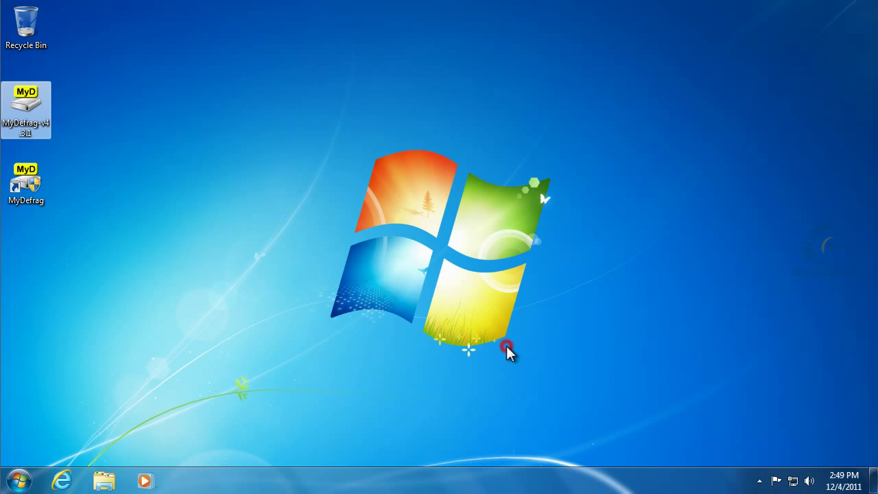
- Drag the MyDefrag installer to the Recycle Bin and start MyDefrag with administrator approval
click(206, 214)
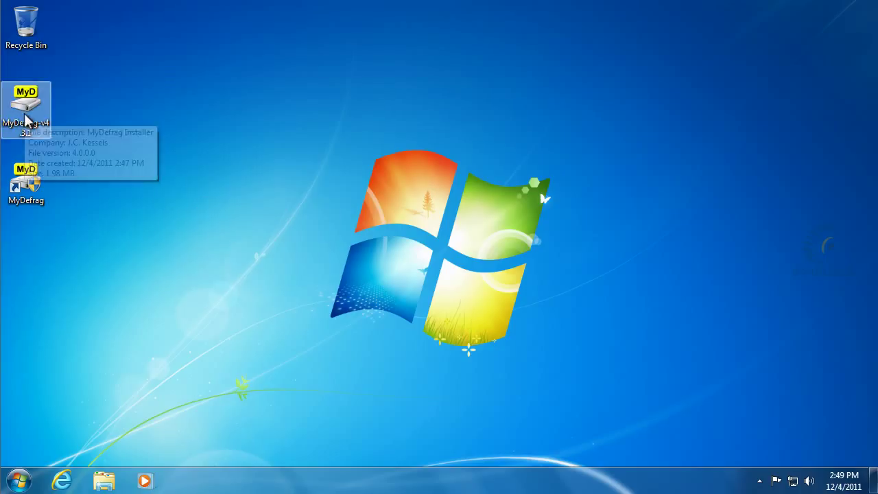
drag(27, 117, 29, 29)
double_click(21, 192)
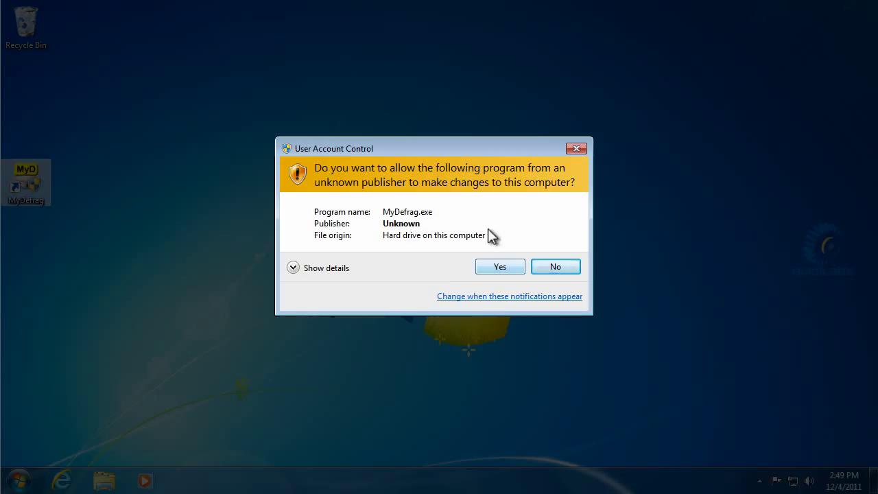
click(499, 271)
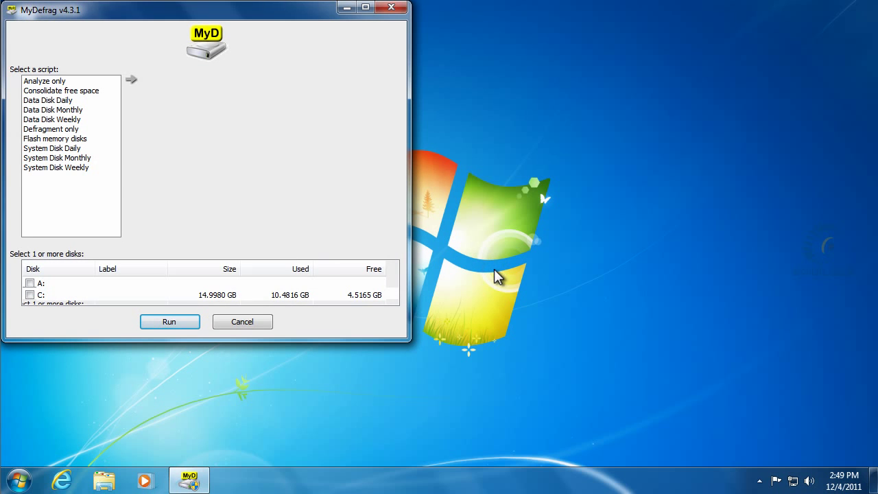
- In the maximized MyDefrag window, tick disk C: and run the System Disk Monthly script
click(365, 7)
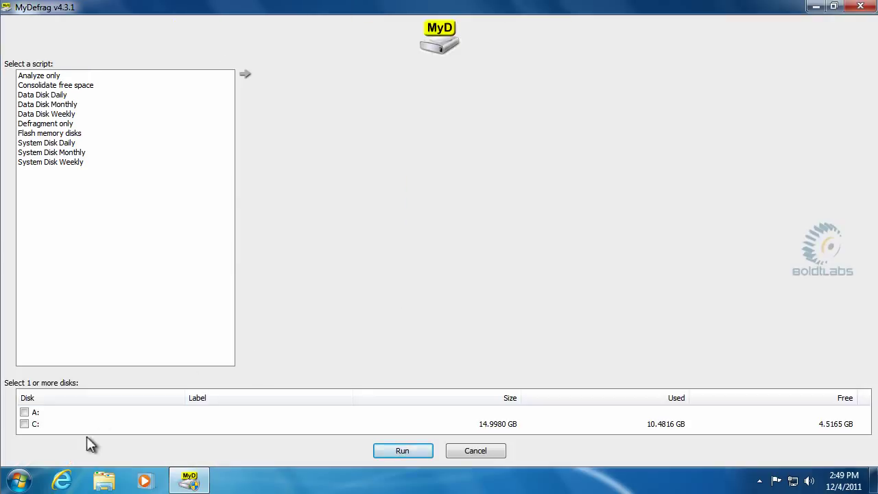
click(24, 424)
click(35, 153)
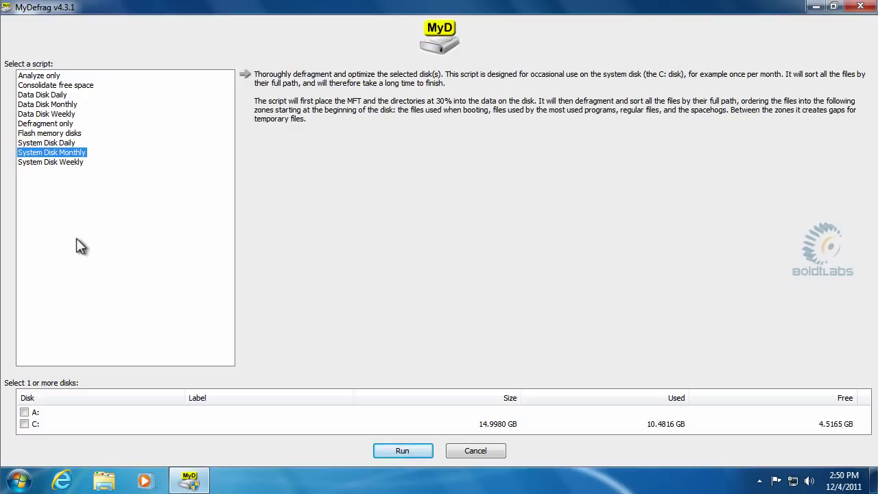
click(24, 424)
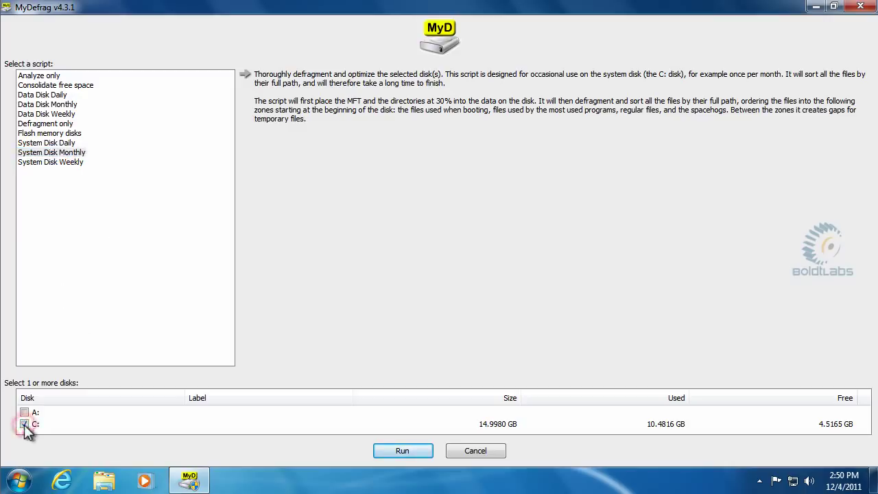
click(57, 153)
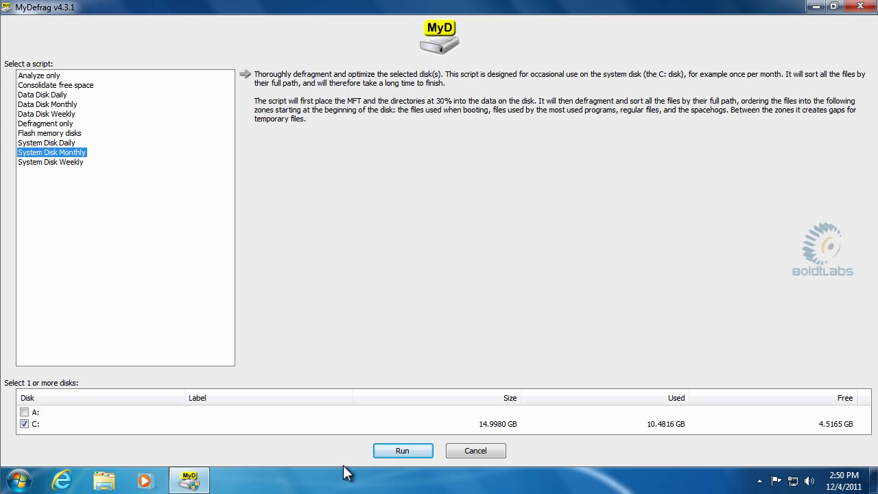
click(403, 451)
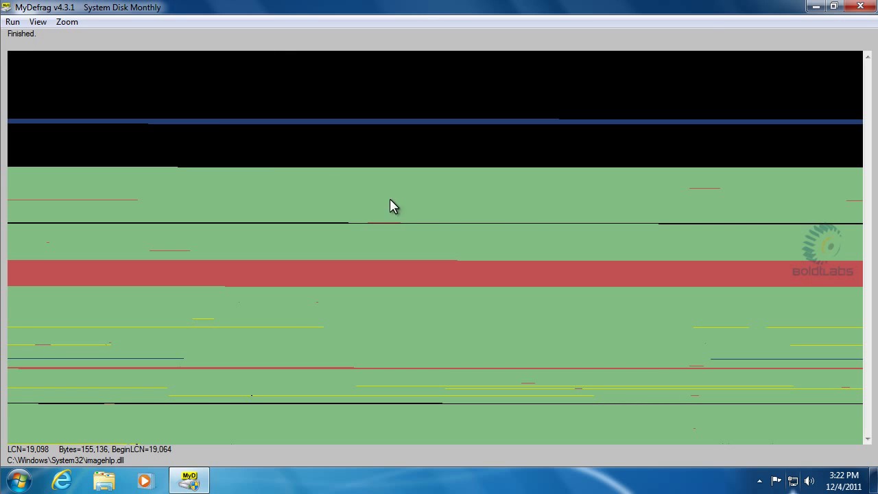
- Close MyDefrag once the System Disk Monthly run on C: reports Finished
click(860, 8)
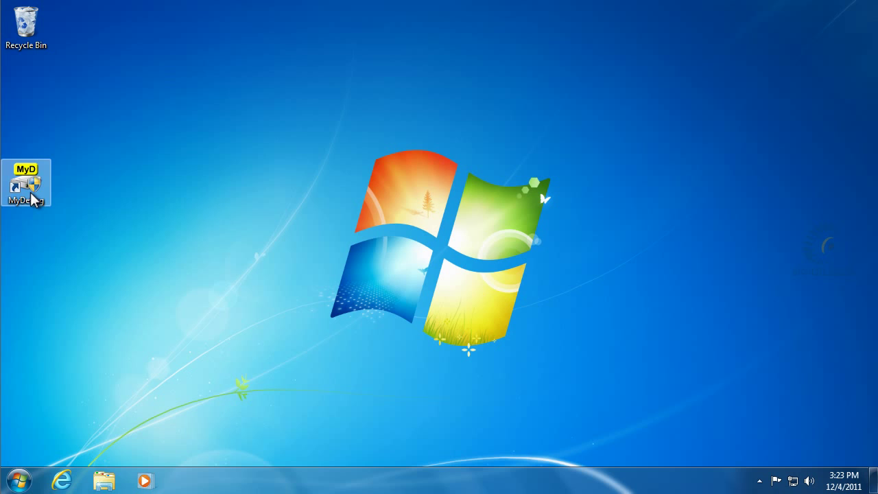